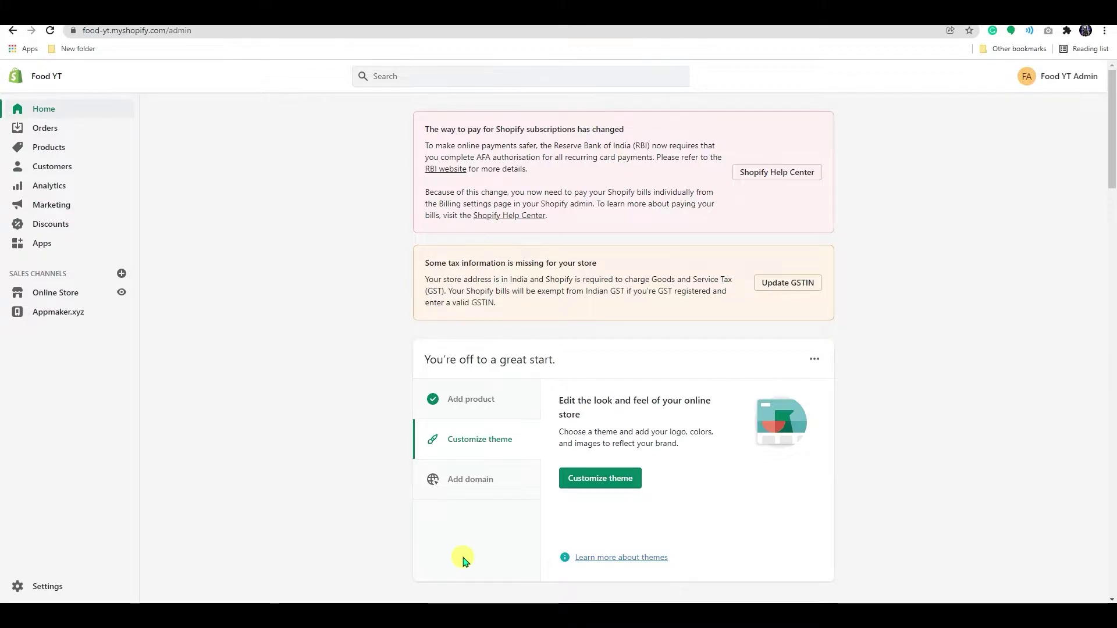
Reach the Shopify App Store results for the search 'crush'.
{"action": "left_click", "coordinate": [46, 248]}
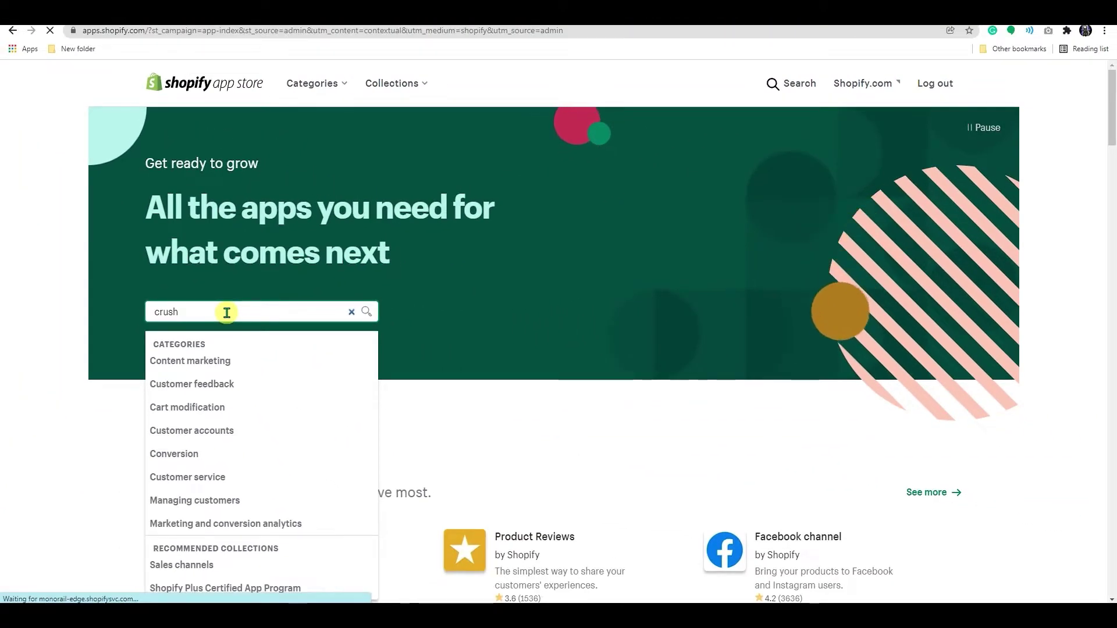
{"action": "key", "text": "Return"}
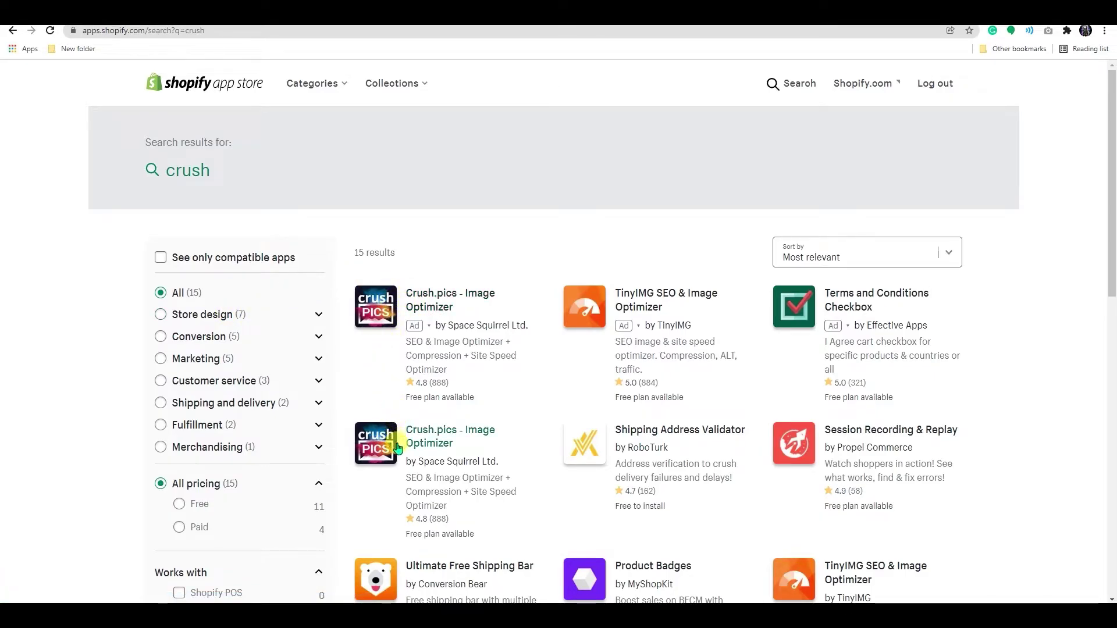
Add Crush.pics - Image Optimizer from its listing, reaching the permissions confirmation.
{"action": "left_click", "coordinate": [377, 448]}
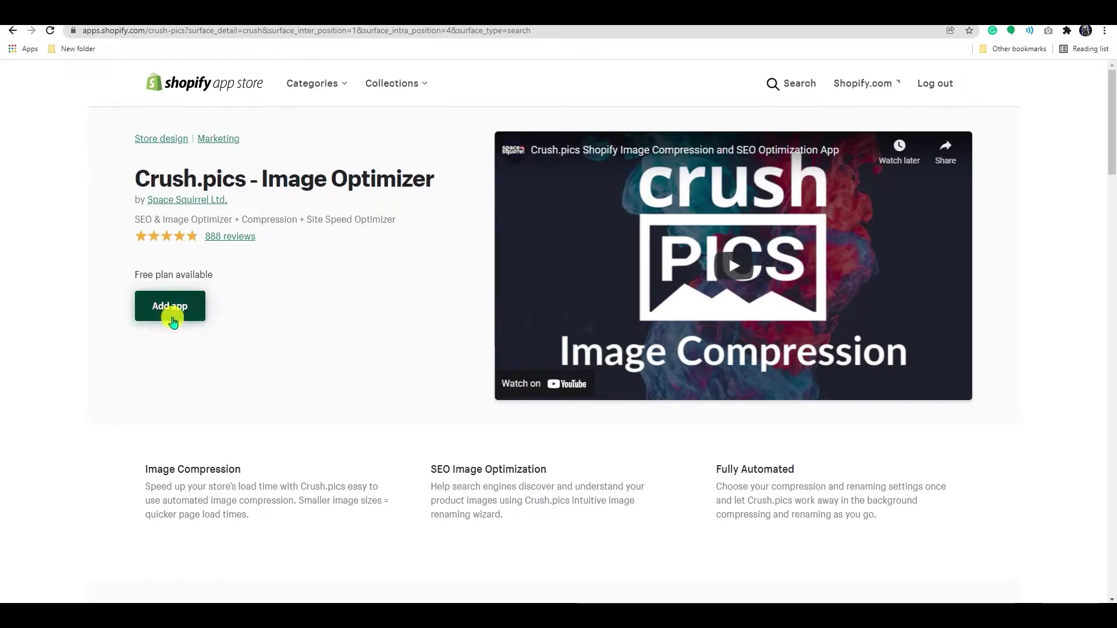
{"action": "left_click", "coordinate": [174, 323]}
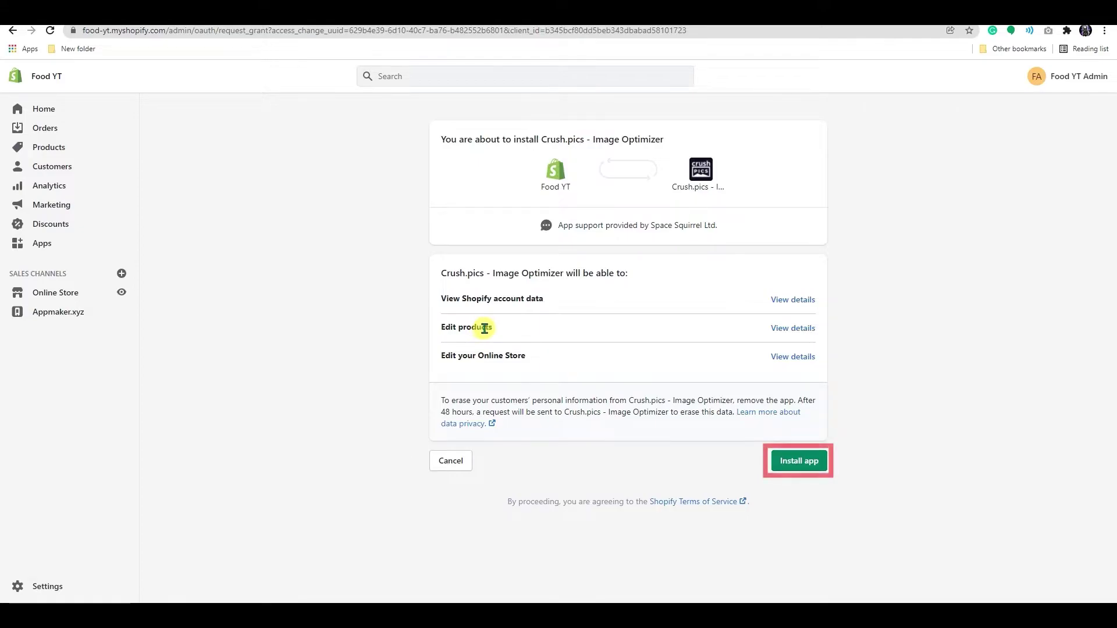
Install Crush.pics and choose Conservative as the compression type in setup step 1.
{"action": "left_click", "coordinate": [787, 463]}
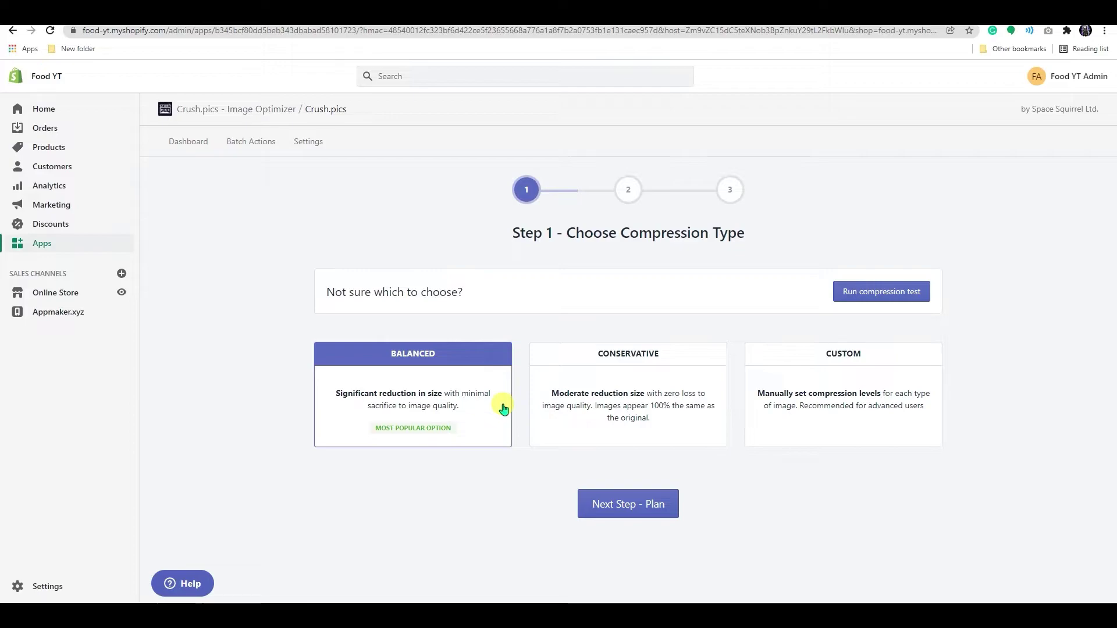
{"action": "left_click", "coordinate": [617, 390]}
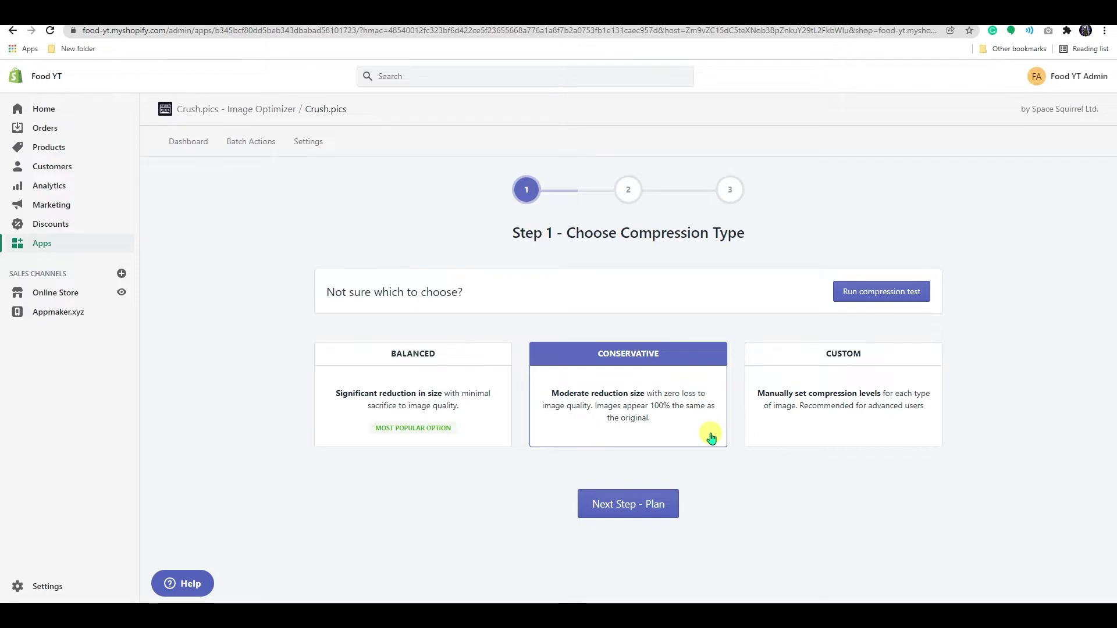
Switch the compression type to Custom, starting at 85% quality for JPEG, PNG and GIF.
{"action": "left_click", "coordinate": [772, 417]}
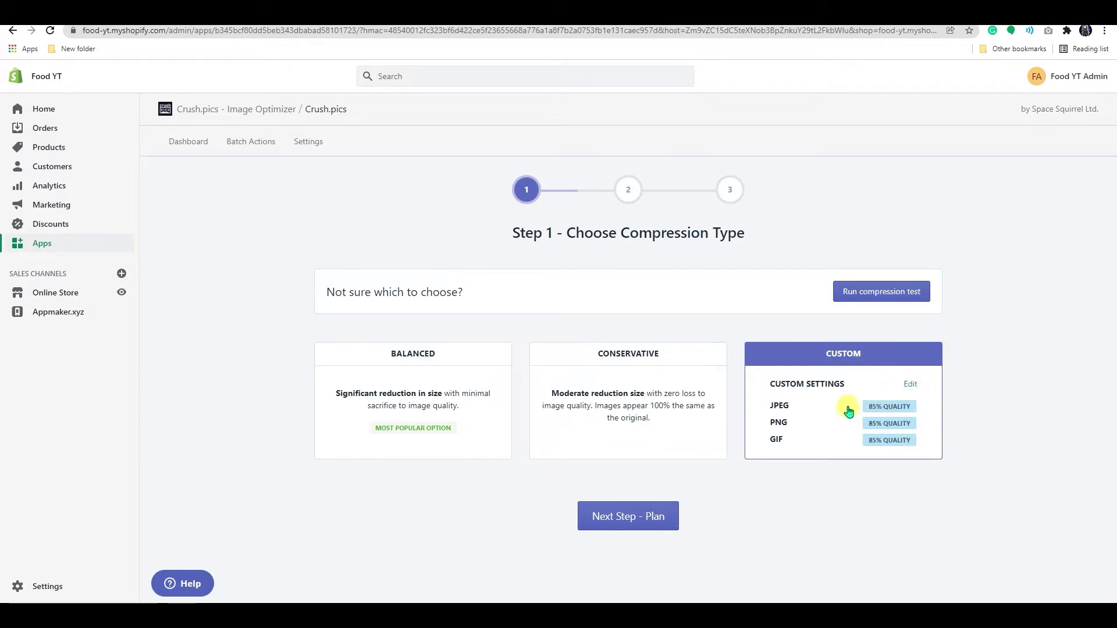
Run the compression test and save custom quality at 82% JPEG, 84% PNG, 83% GIF.
{"action": "left_click", "coordinate": [857, 295]}
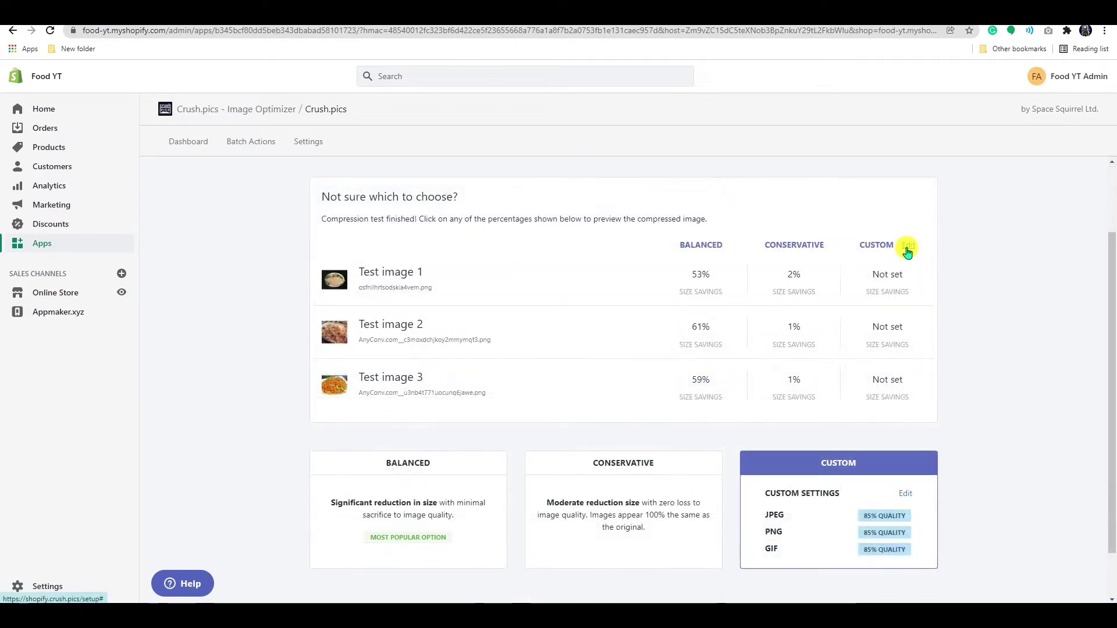
{"action": "scroll", "coordinate": [886, 367], "scroll_direction": "down", "scroll_amount": 1}
{"action": "scroll", "coordinate": [880, 404], "scroll_direction": "down", "scroll_amount": 2}
{"action": "left_click", "coordinate": [905, 435]}
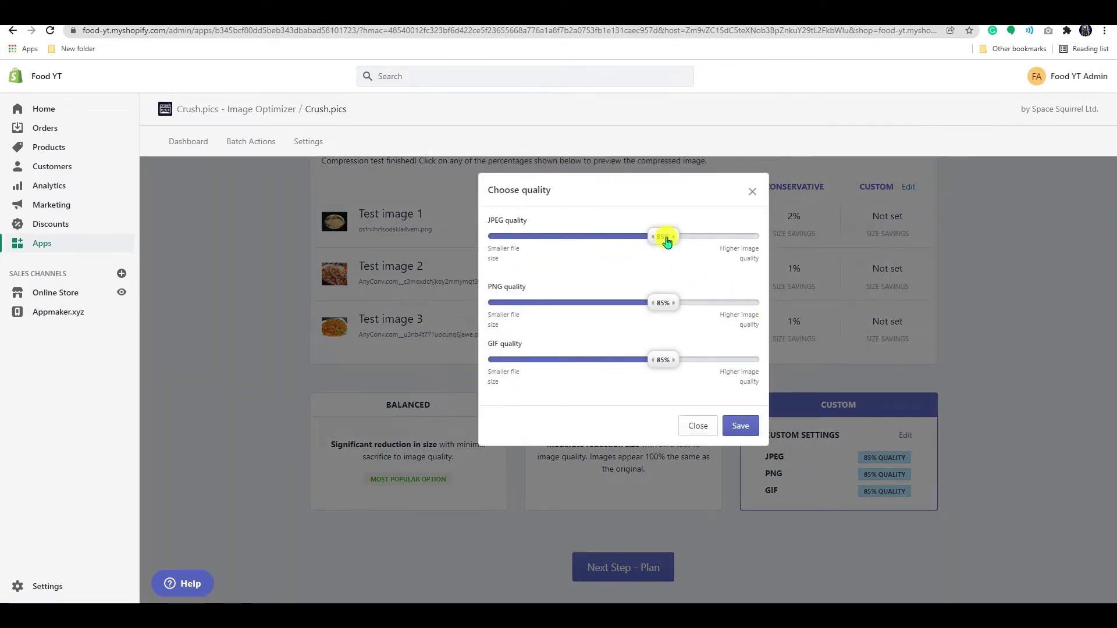
{"action": "left_click_drag", "start_coordinate": [666, 241], "coordinate": [642, 245]}
{"action": "mouse_move", "coordinate": [661, 302]}
{"action": "left_mouse_down"}
{"action": "mouse_move", "coordinate": [639, 323]}
{"action": "mouse_move", "coordinate": [654, 325]}
{"action": "mouse_move", "coordinate": [643, 376]}
{"action": "left_mouse_up"}
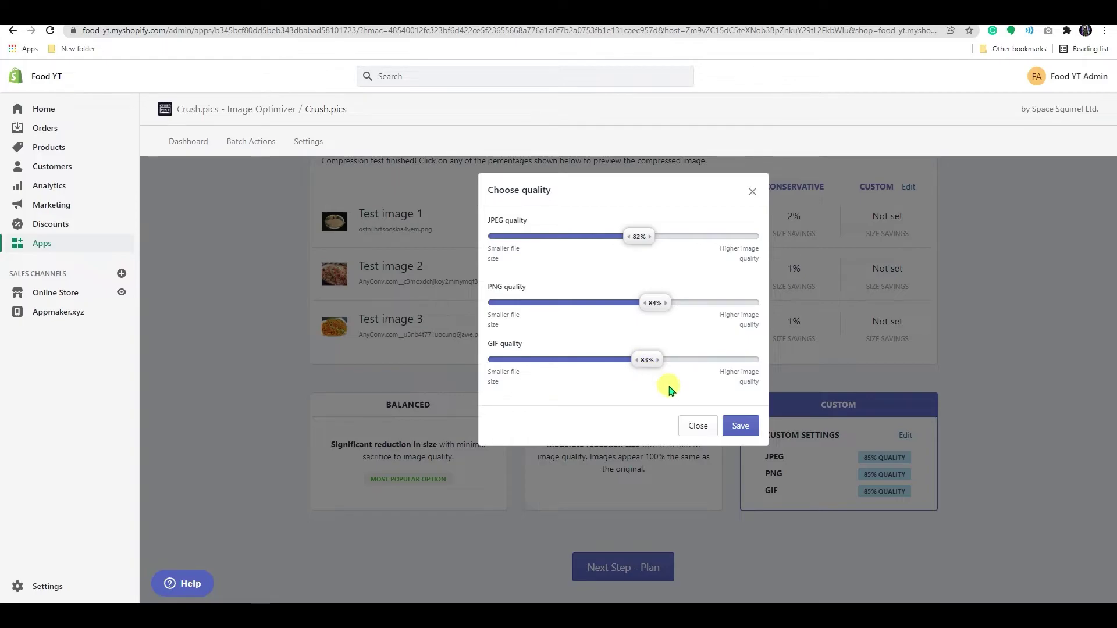
{"action": "left_click", "coordinate": [740, 425]}
{"action": "scroll", "coordinate": [747, 441], "scroll_direction": "up", "scroll_amount": 2}
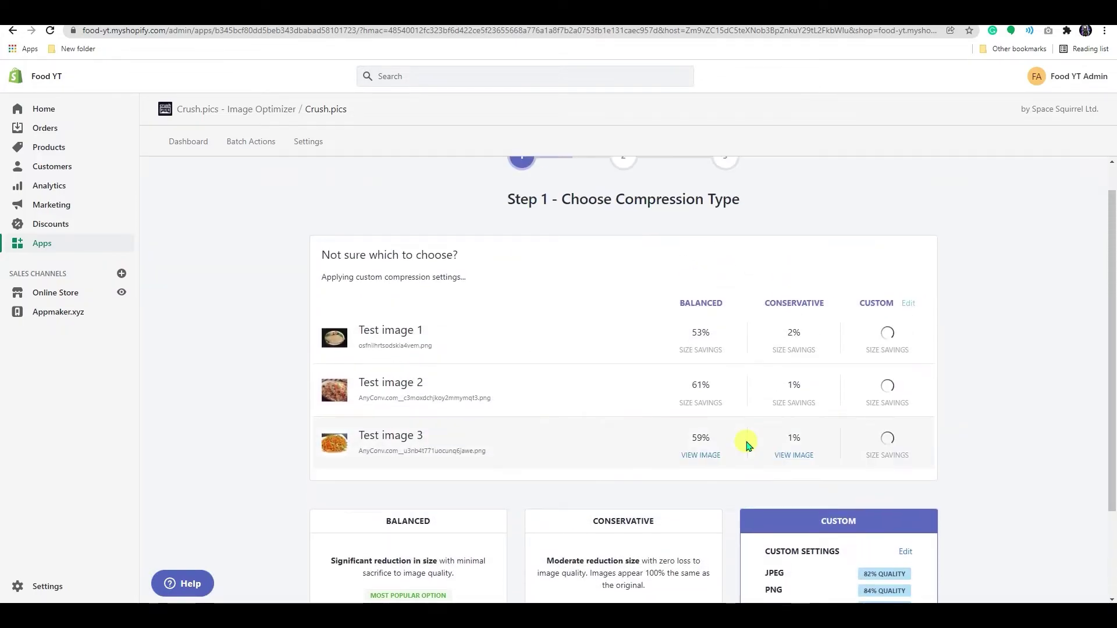
{"action": "left_click", "coordinate": [626, 199]}
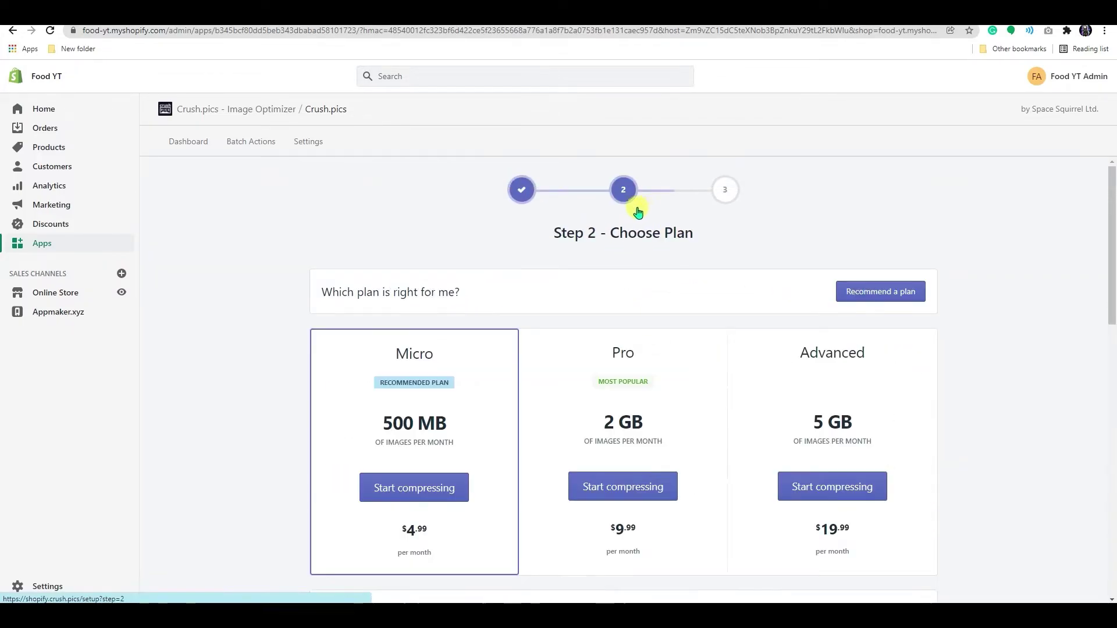
Move past plan selection to Step 3, Choose Automation Mode, and save the setup choices.
{"action": "left_click", "coordinate": [722, 200]}
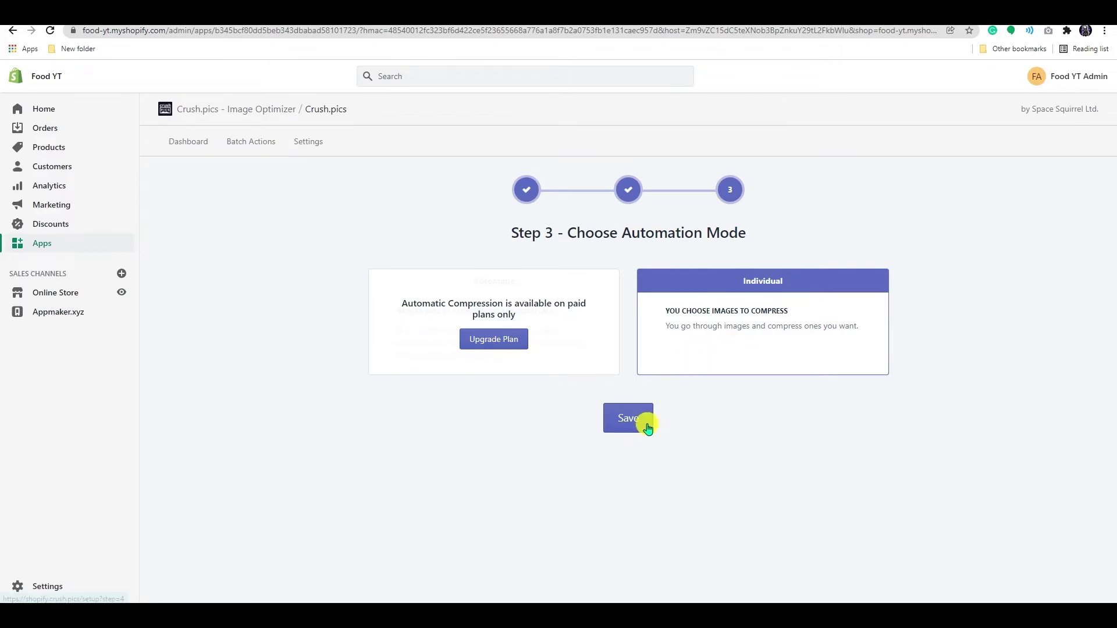
{"action": "left_click", "coordinate": [647, 428]}
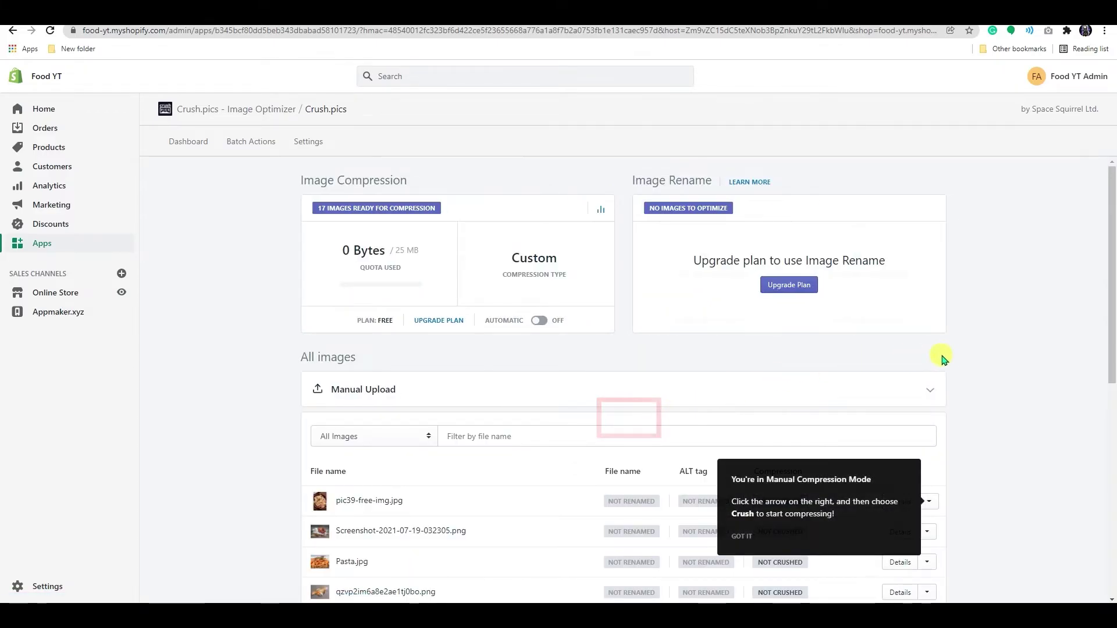
{"action": "scroll", "coordinate": [986, 358], "scroll_direction": "down", "scroll_amount": 2}
{"action": "scroll", "coordinate": [986, 357], "scroll_direction": "down", "scroll_amount": 2}
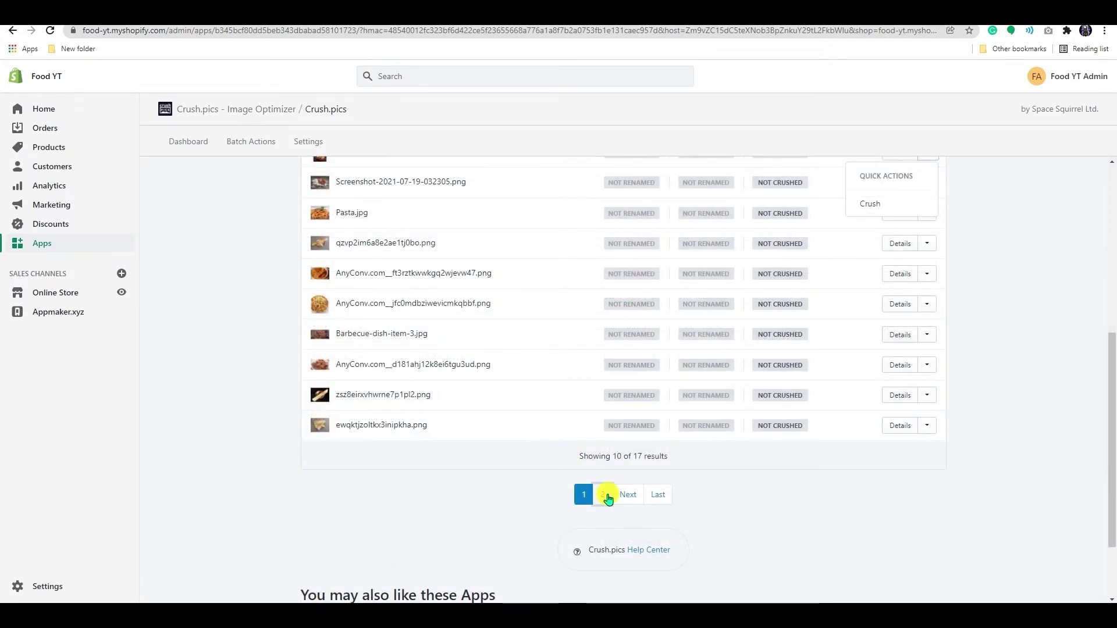
Browse both pages of the 17 store images and expand details for pic39-free-img.jpg.
{"action": "left_click", "coordinate": [609, 495]}
{"action": "scroll", "coordinate": [605, 507], "scroll_direction": "up", "scroll_amount": 2}
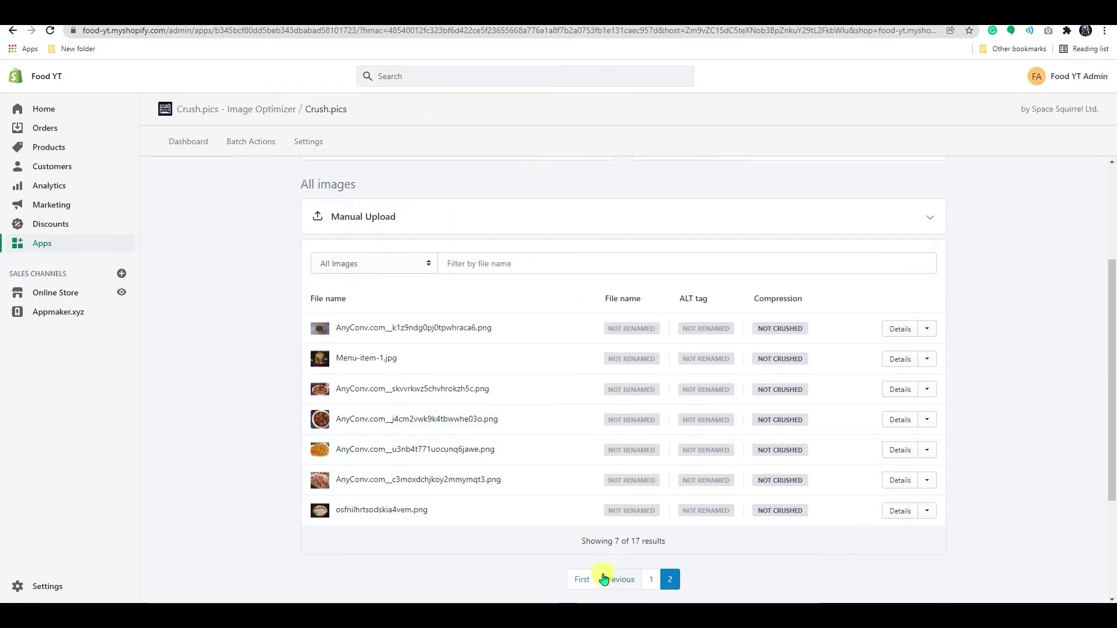
{"action": "left_click", "coordinate": [650, 578]}
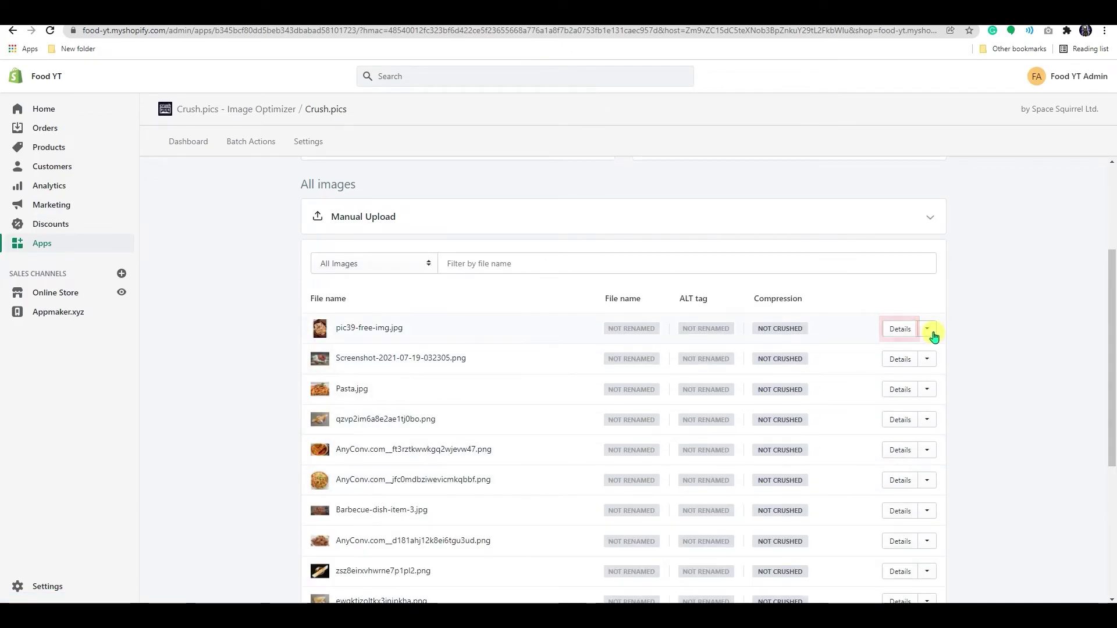
{"action": "left_click", "coordinate": [908, 331]}
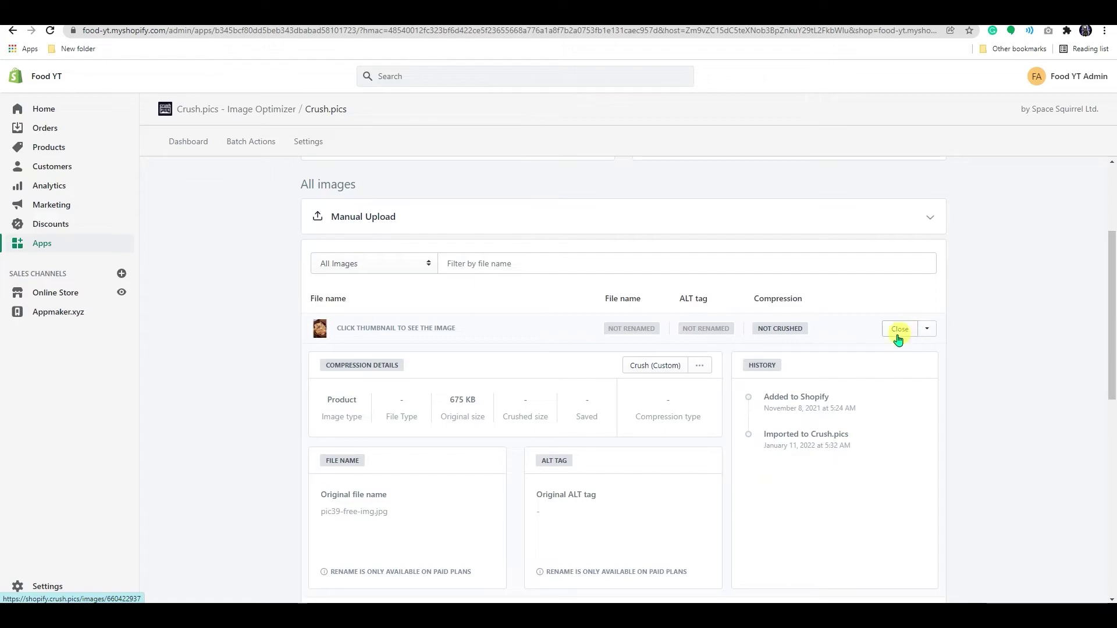
{"action": "scroll", "coordinate": [387, 419], "scroll_direction": "down", "scroll_amount": 1}
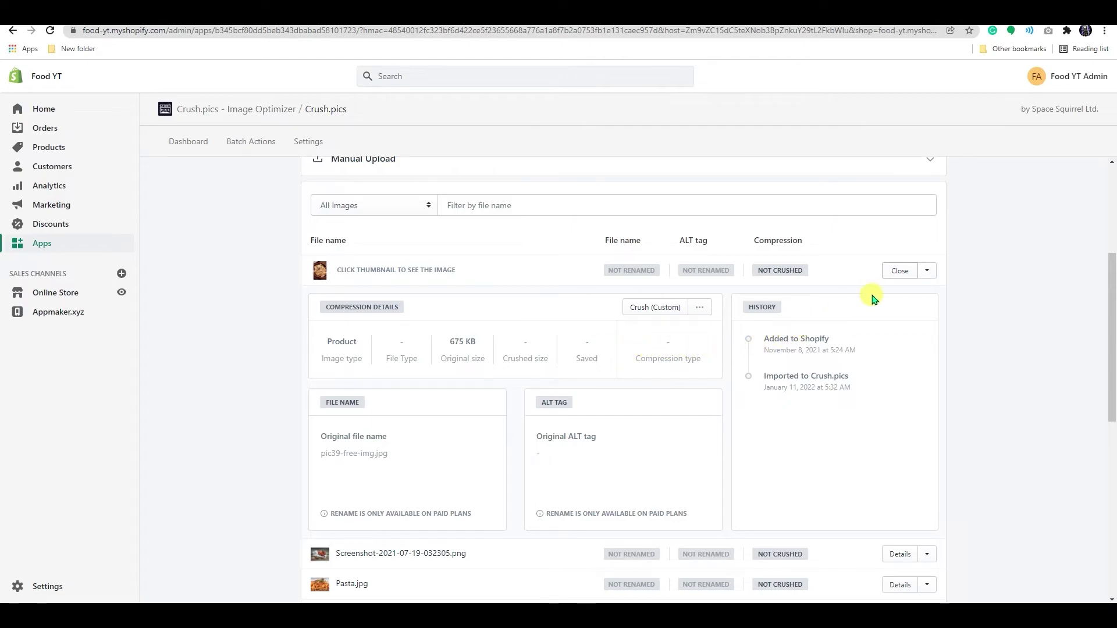
Crush pic39-free-img.jpg, Pasta.jpg and the fourth listed image from their row dropdowns.
{"action": "left_click", "coordinate": [900, 271]}
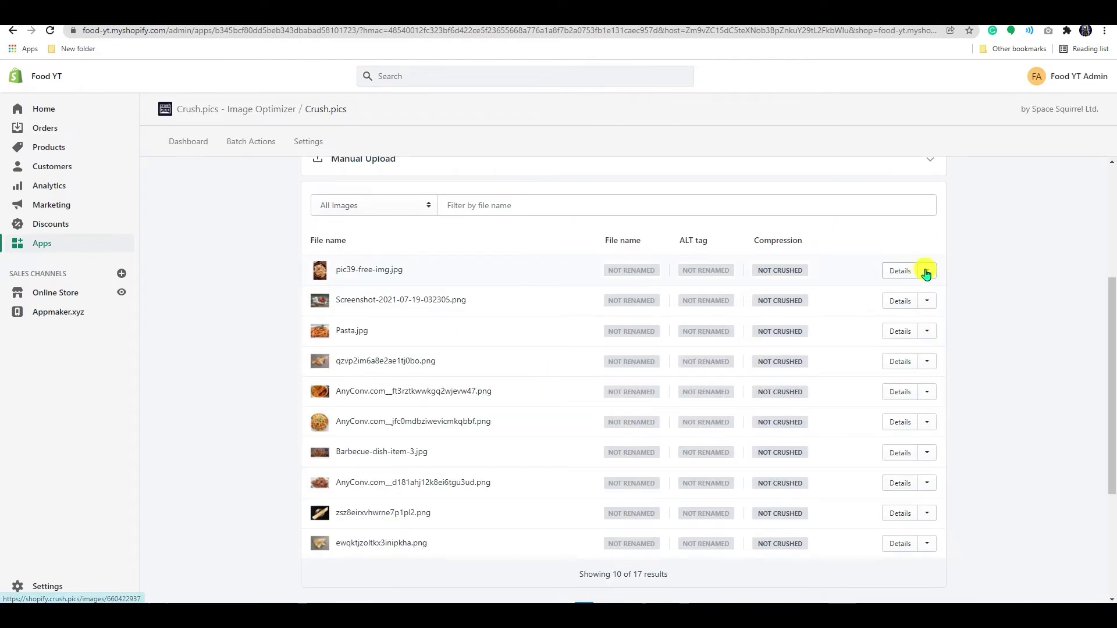
{"action": "left_click", "coordinate": [926, 270]}
{"action": "left_click", "coordinate": [871, 322]}
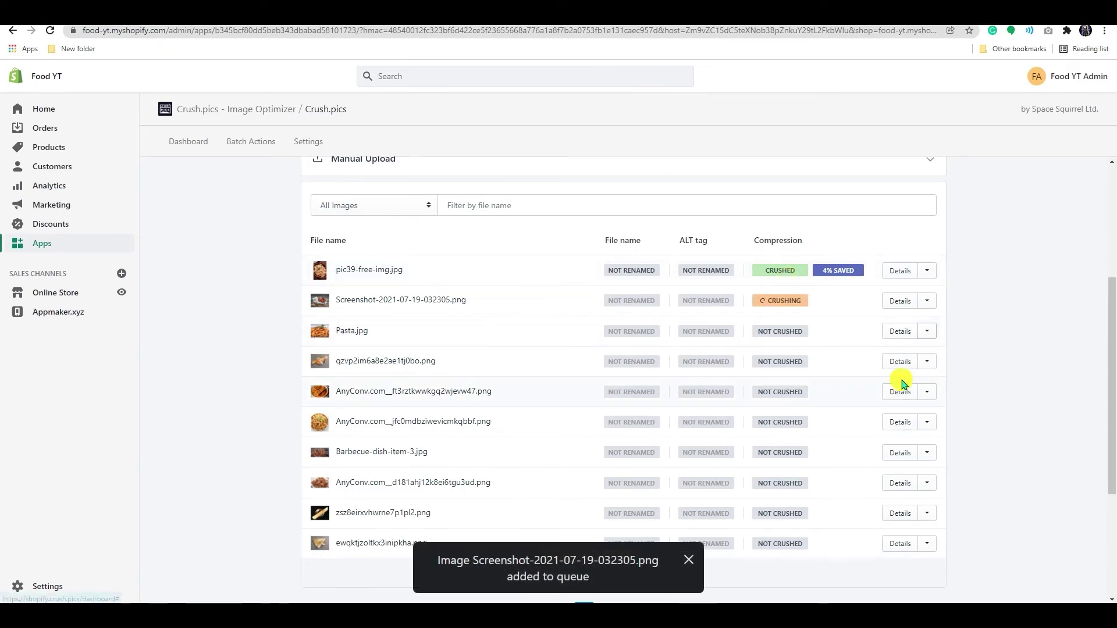
{"action": "left_click", "coordinate": [907, 382]}
{"action": "left_click", "coordinate": [927, 362]}
{"action": "left_click", "coordinate": [911, 413]}
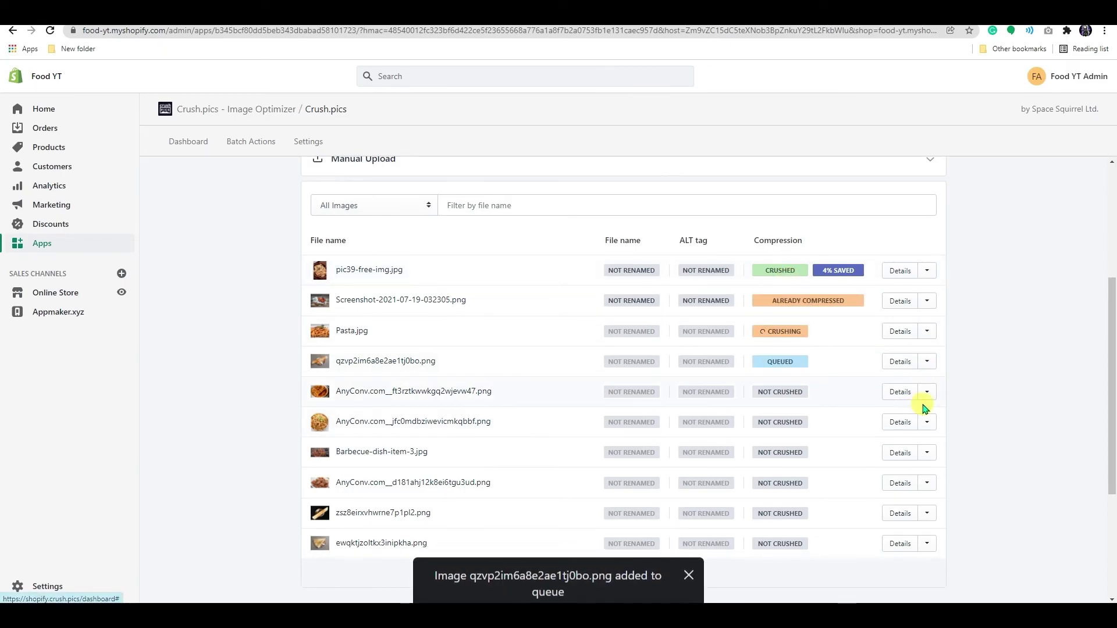
Crush the fifth and sixth images and Barbecue-dish-item-3.jpg the same way.
{"action": "left_click", "coordinate": [927, 392]}
{"action": "left_click", "coordinate": [904, 441]}
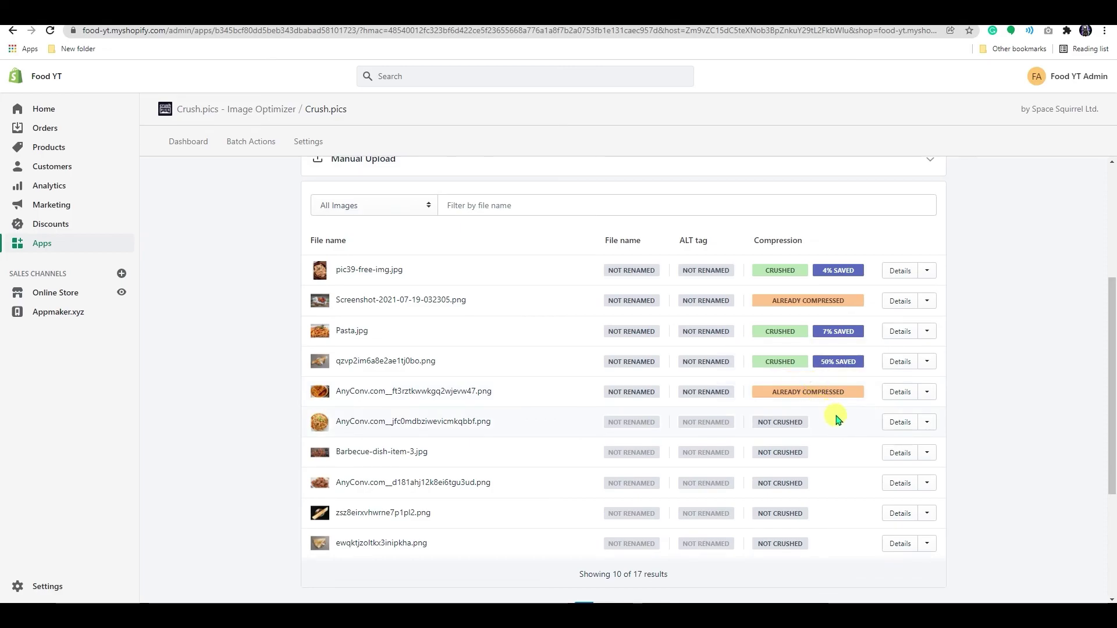
{"action": "left_click", "coordinate": [926, 422]}
{"action": "left_click", "coordinate": [890, 471]}
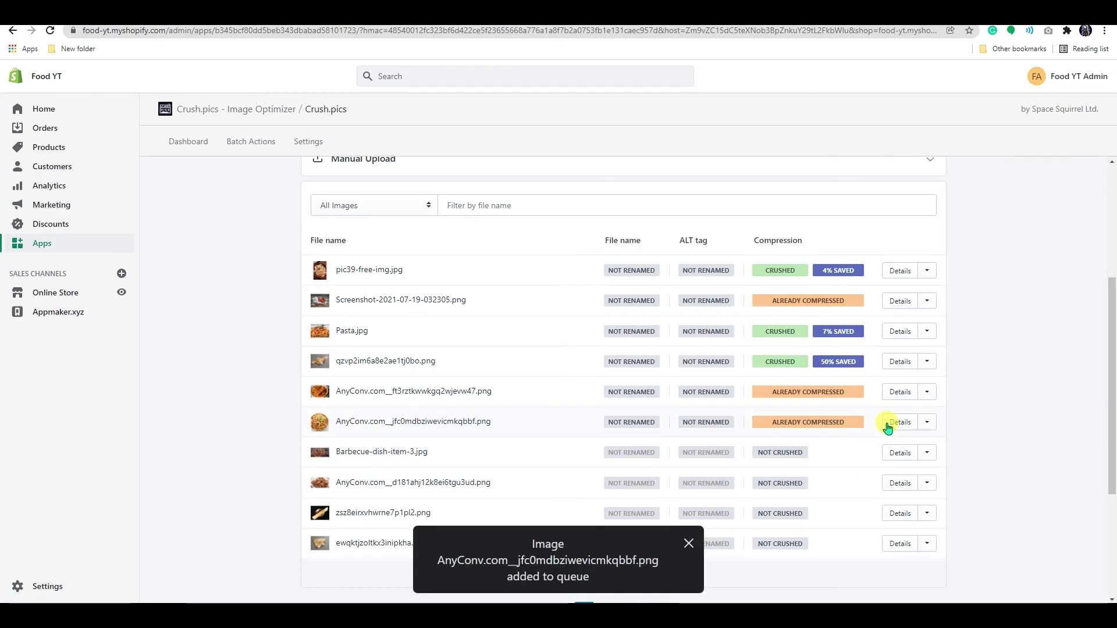
{"action": "left_click", "coordinate": [925, 453]}
{"action": "left_click", "coordinate": [891, 512]}
{"action": "scroll", "coordinate": [847, 465], "scroll_direction": "down", "scroll_amount": 1}
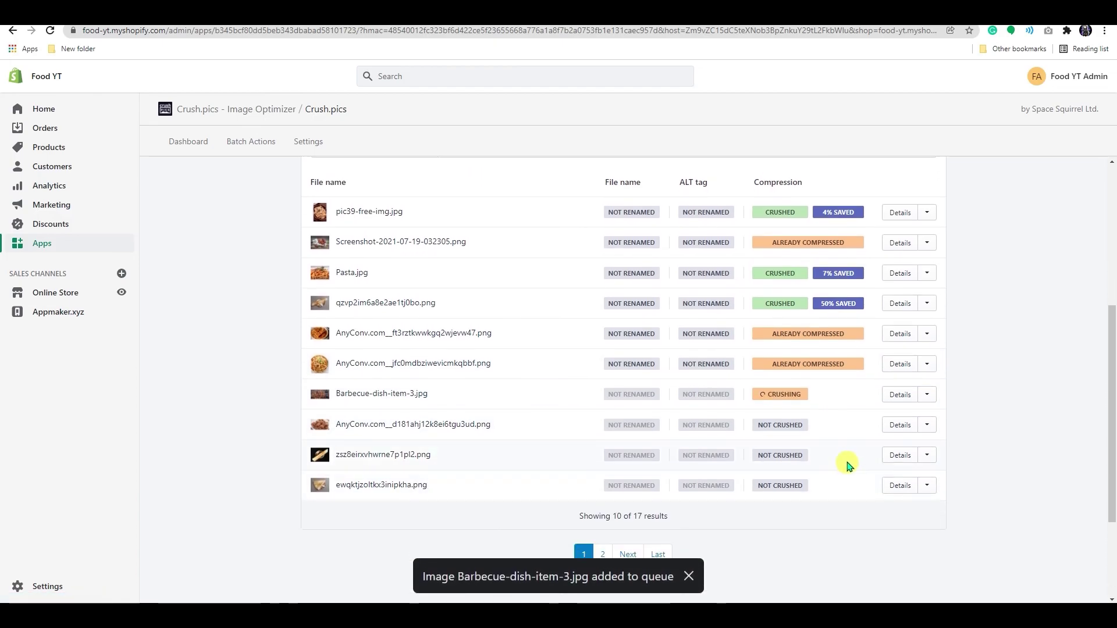